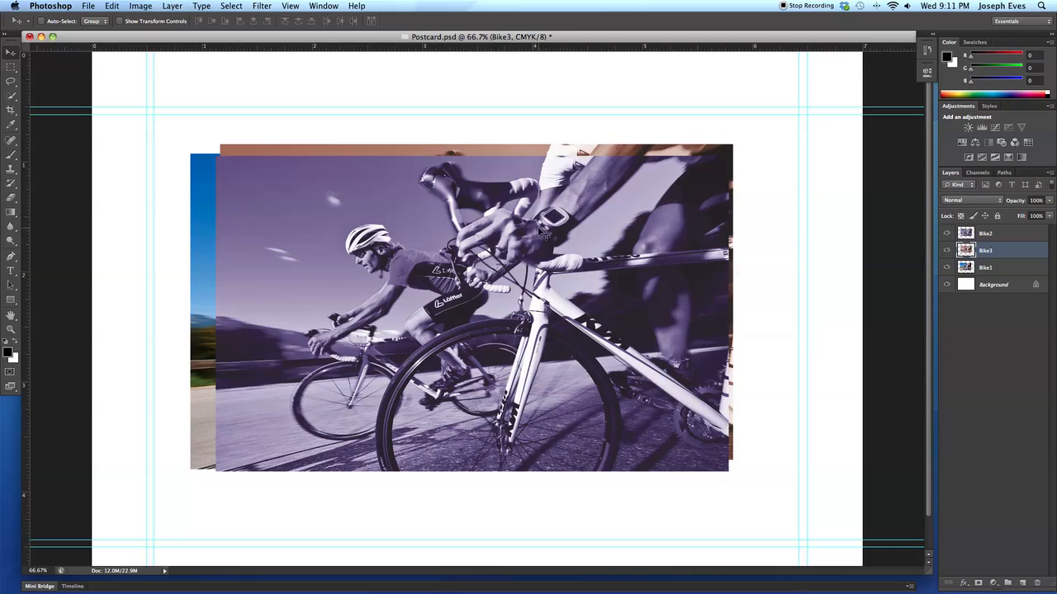
# - Scale the Bike2 layer's image down to a small thumbnail of about 15%
pyautogui.hotkey('alt', ']')
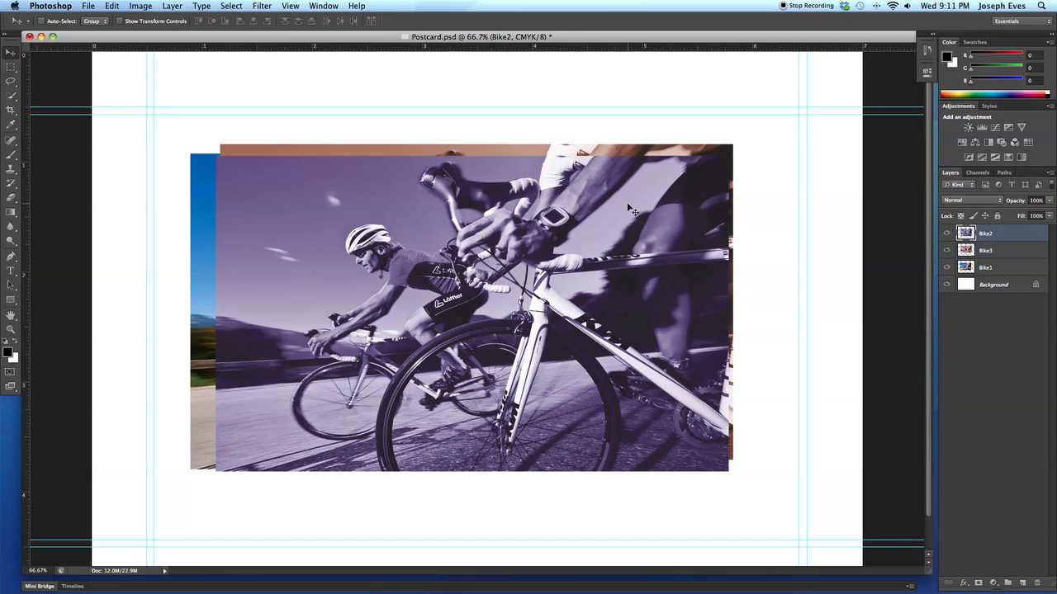
pyautogui.press('super+t')
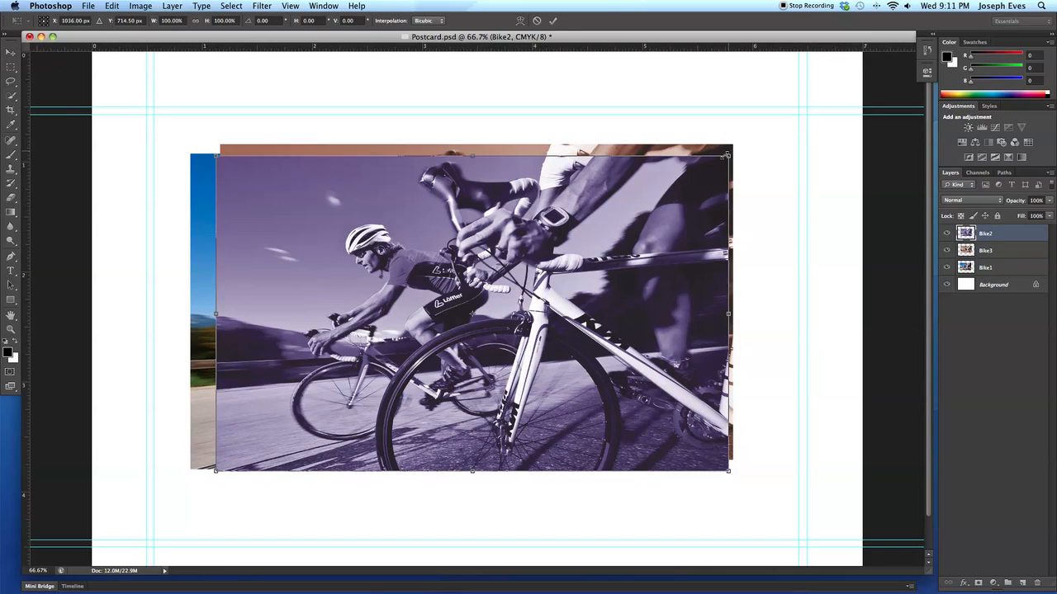
pyautogui.moveTo(728, 155); pyautogui.dragTo(294, 423)
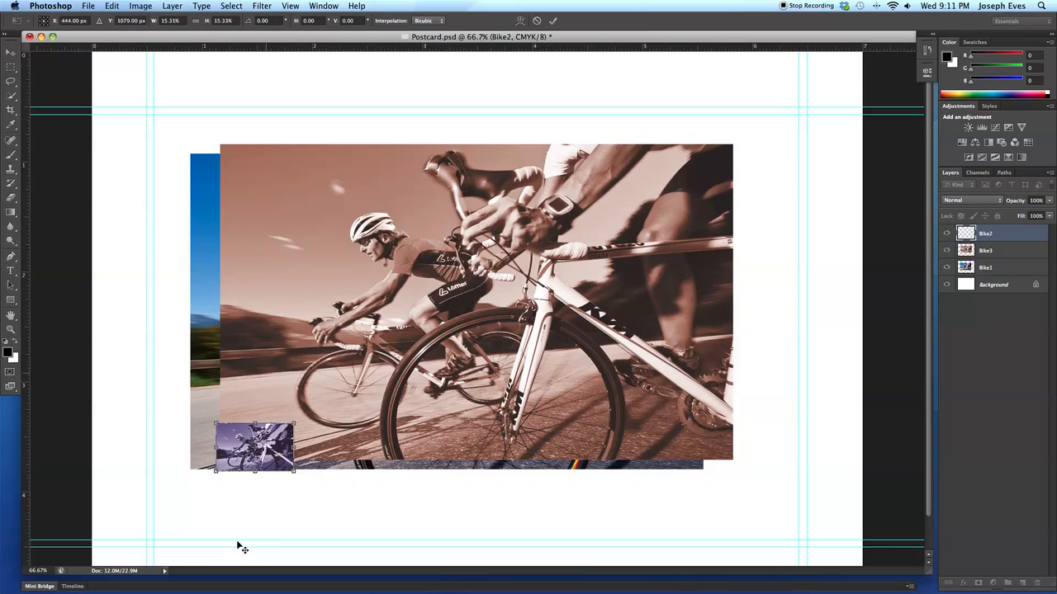
pyautogui.press('Return')
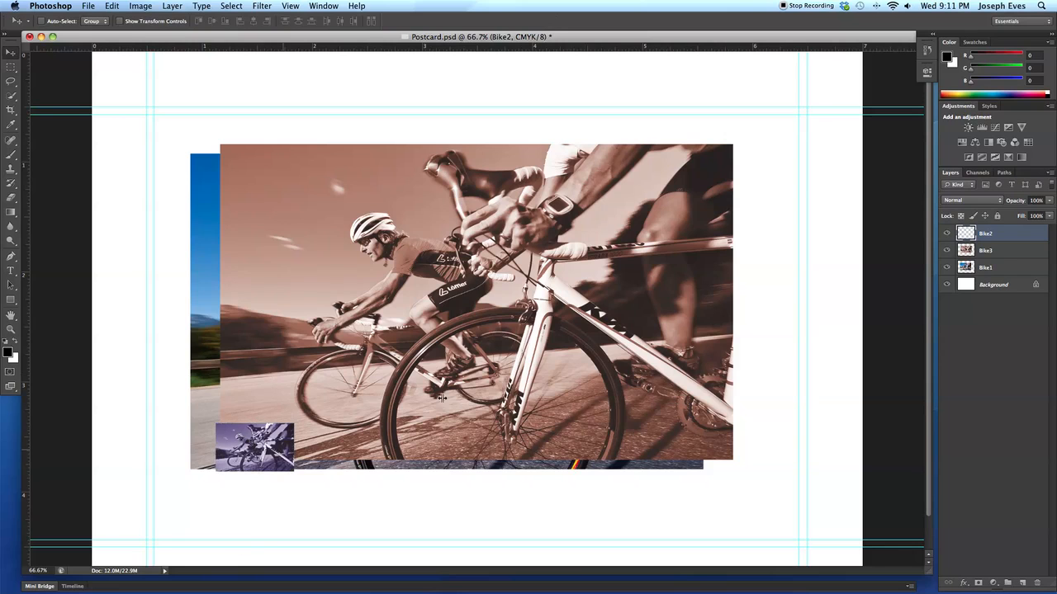
# - Delete the Bike3 and Bike1 layers and move the small Bike2 image to the upper part of the page
pyautogui.click(1002, 251)
pyautogui.keyDown('shift'); pyautogui.click(1017, 268); pyautogui.keyUp('shift')
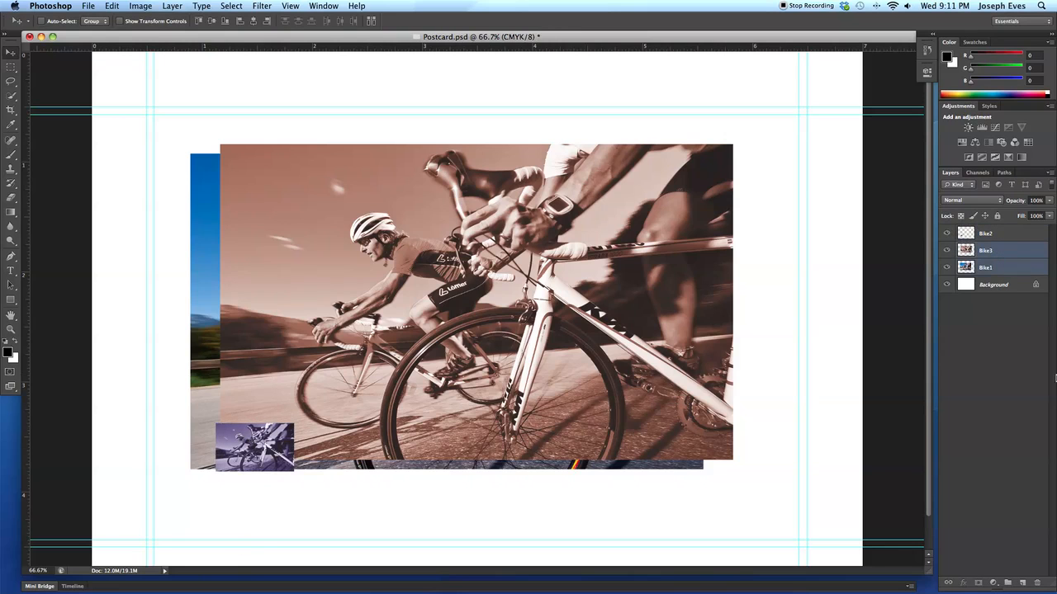
pyautogui.click(1037, 583)
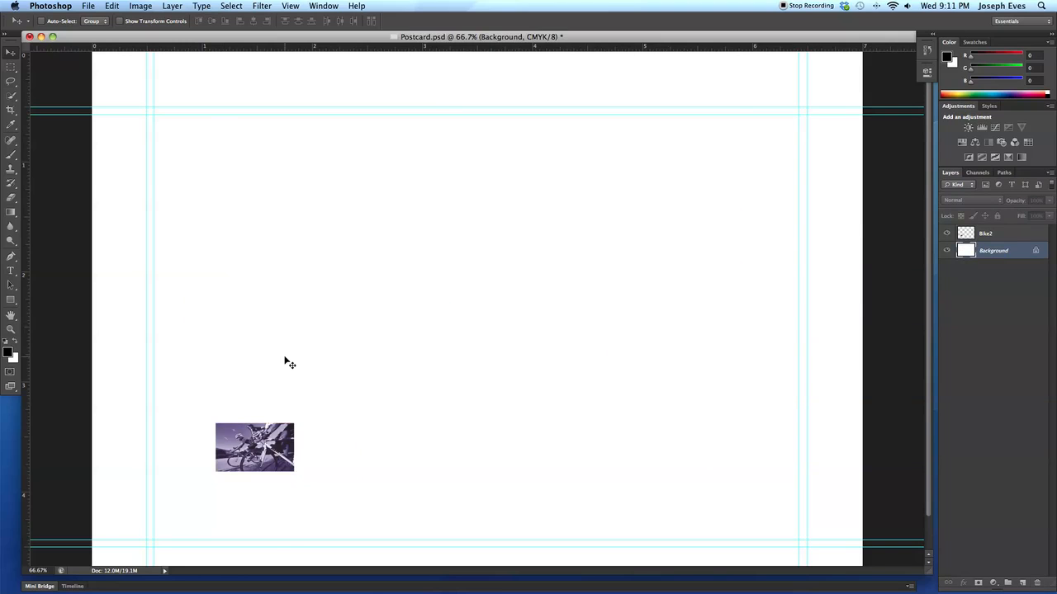
pyautogui.click(272, 468)
pyautogui.moveTo(267, 458); pyautogui.dragTo(320, 193)
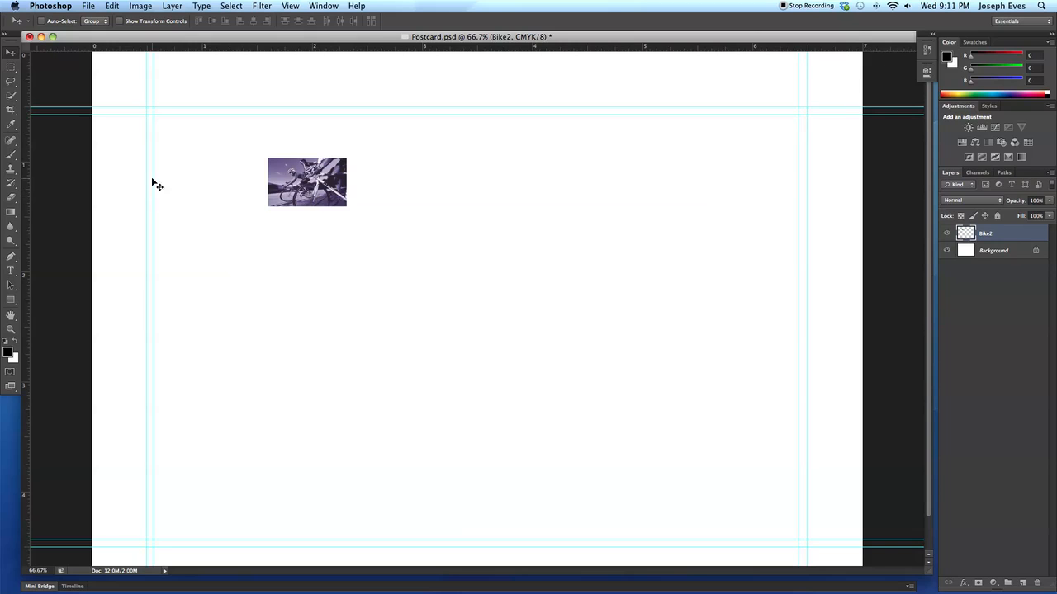
# - Add the text "Biking is fun." in 12 pt Myriad Pro and place it just right of the bike image
pyautogui.click(11, 272)
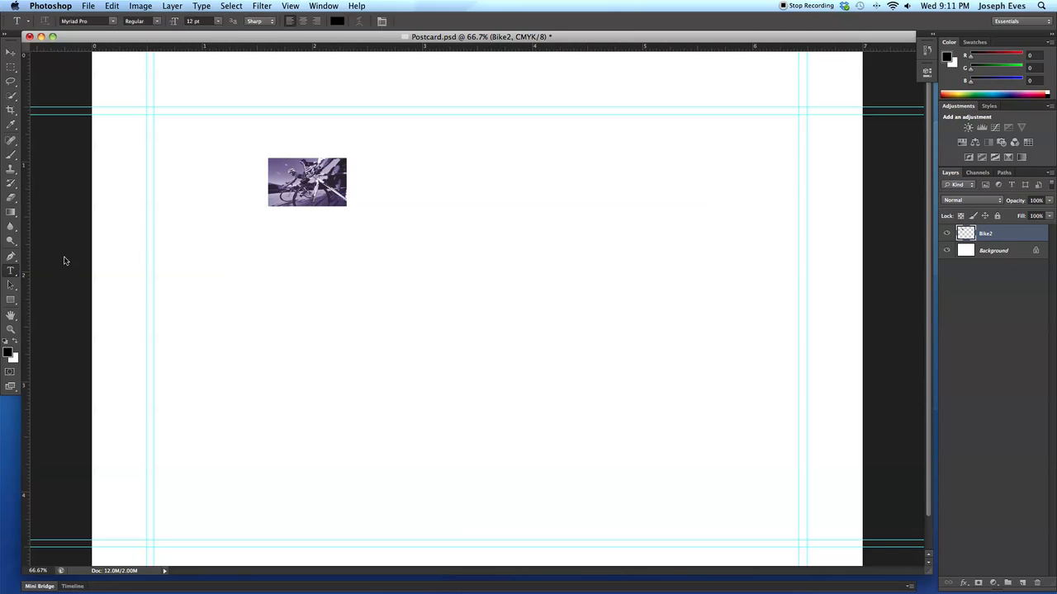
pyautogui.click(444, 260)
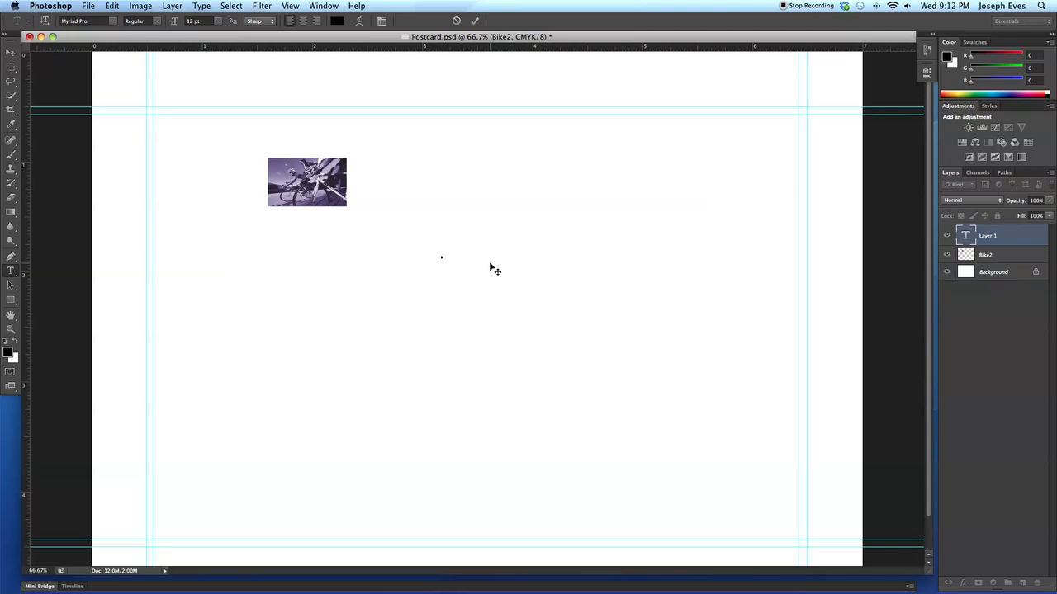
pyautogui.write('Biking is fun.')
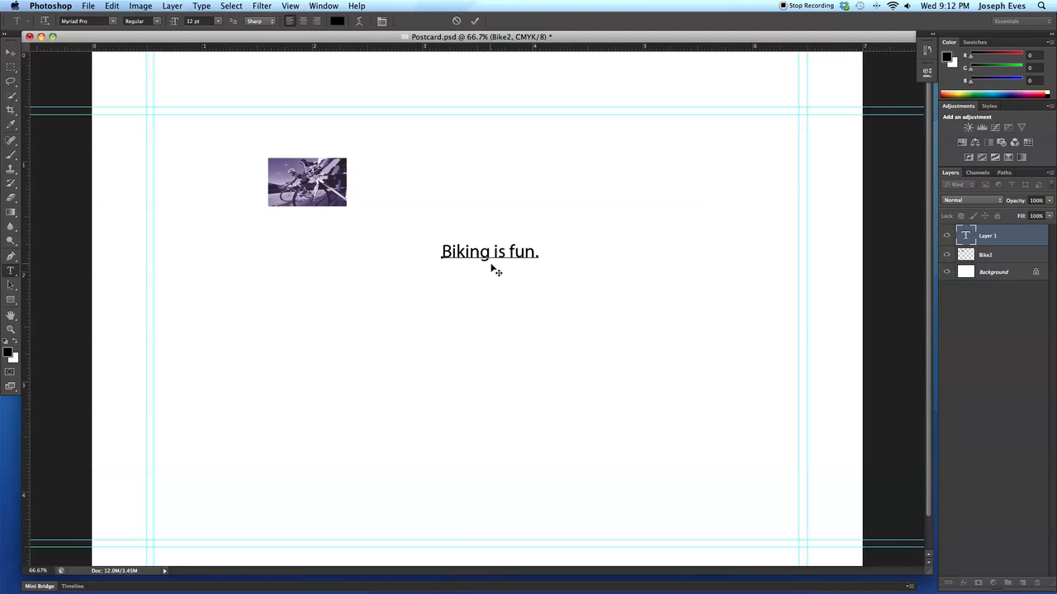
pyautogui.click(10, 54)
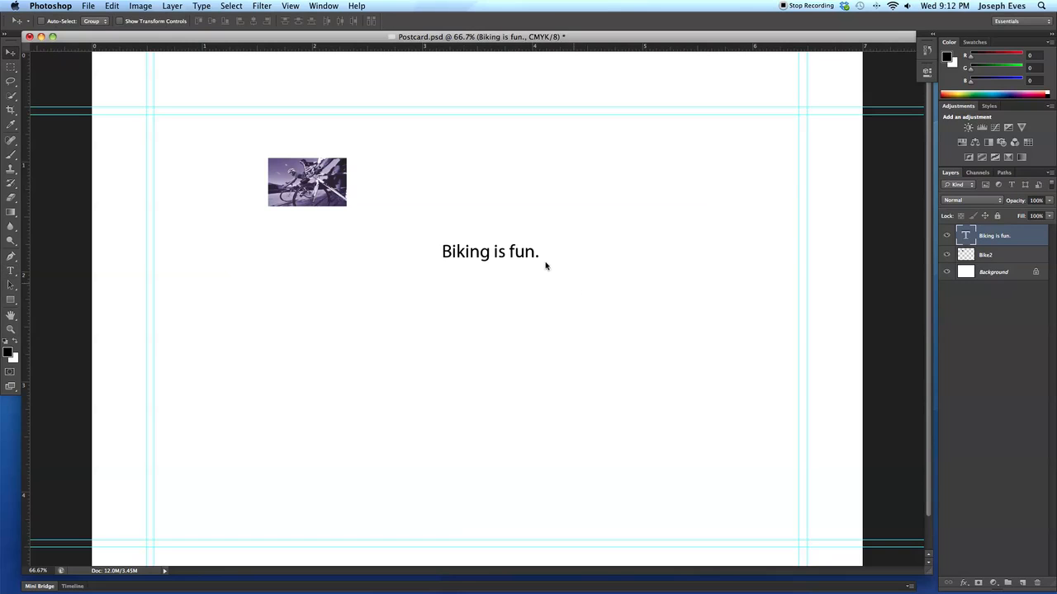
pyautogui.moveTo(537, 259); pyautogui.dragTo(469, 180)
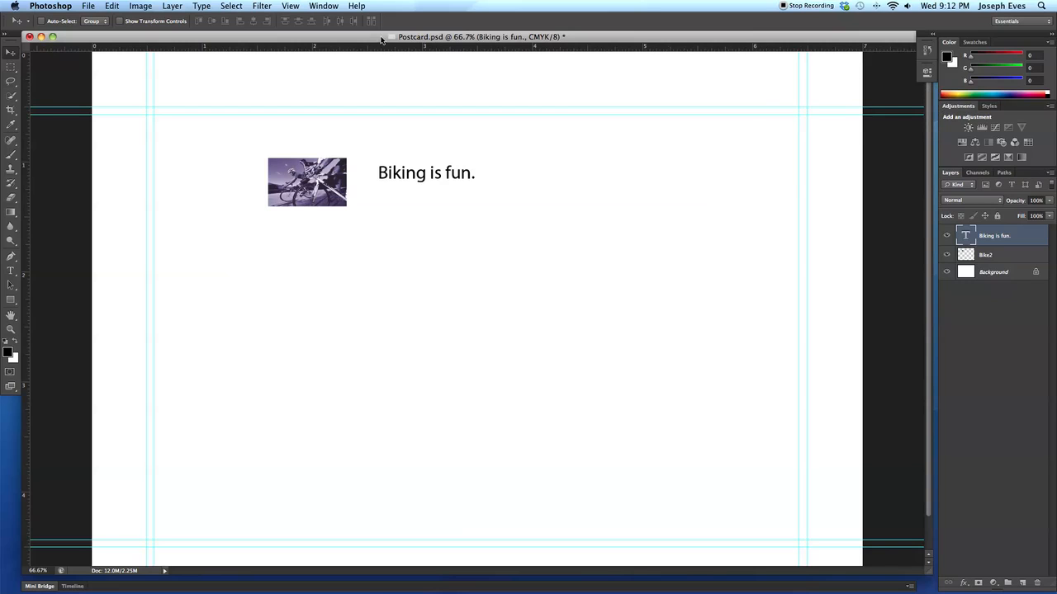
# - Format the "Biking is fun." text as 32 pt all caps and realign it beside the bike image
pyautogui.click(320, 5)
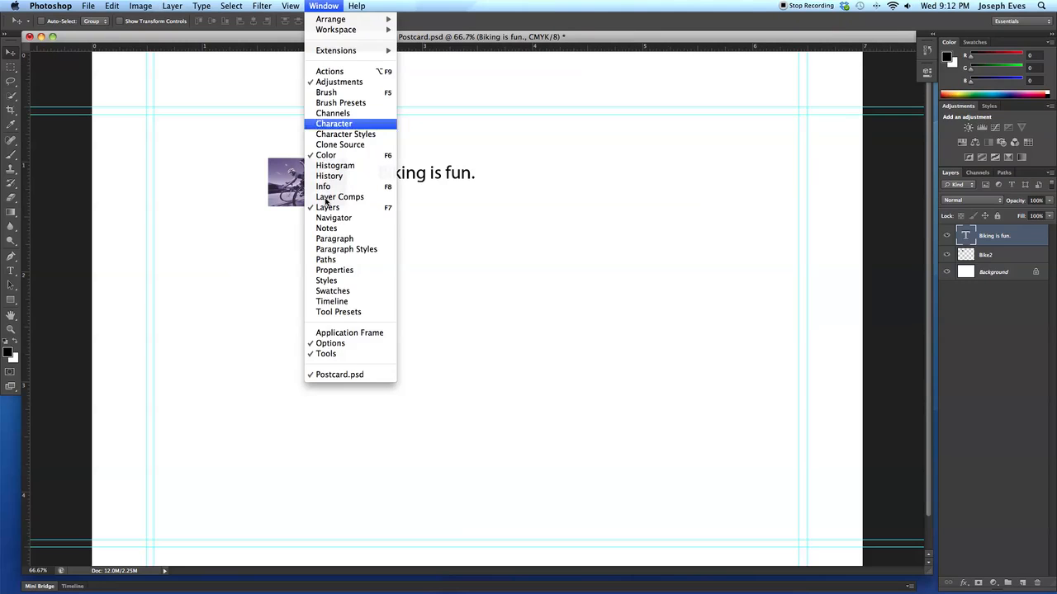
pyautogui.click(336, 123)
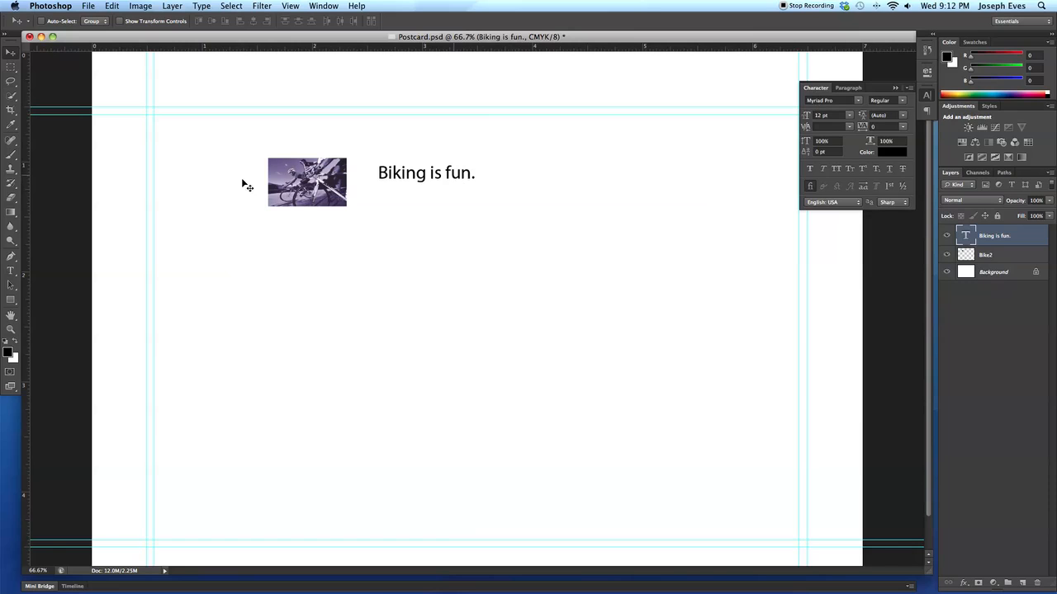
pyautogui.click(10, 271)
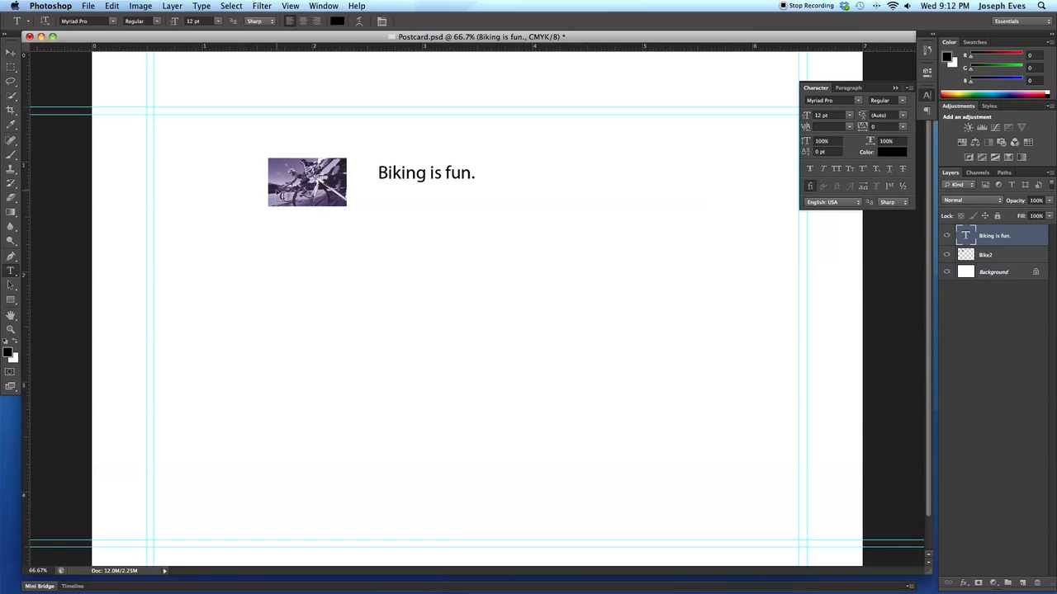
pyautogui.doubleClick(391, 168)
pyautogui.tripleClick(392, 169)
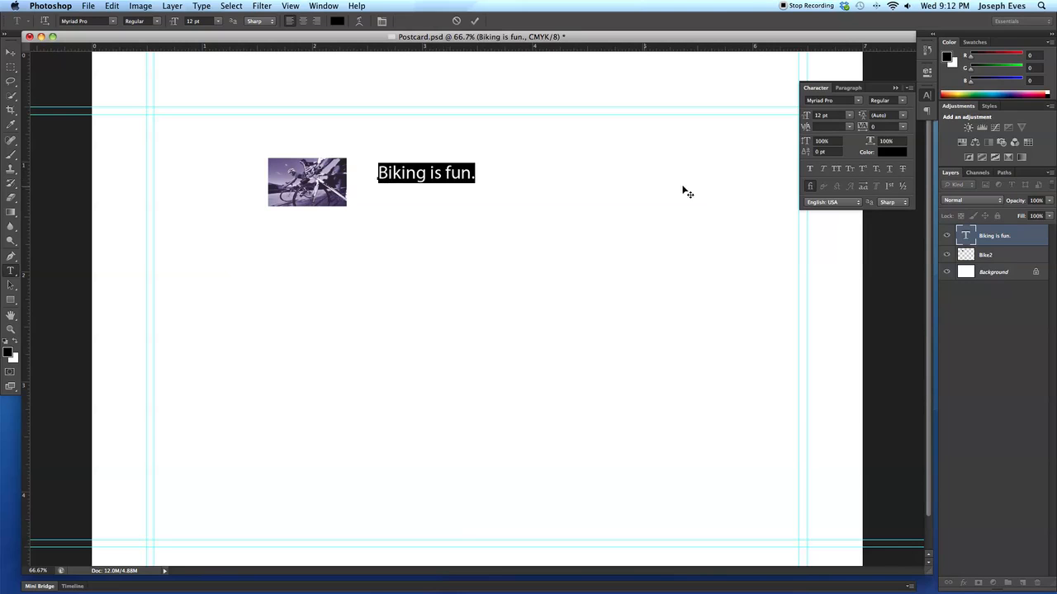
pyautogui.moveTo(806, 119); pyautogui.dragTo(817, 117)
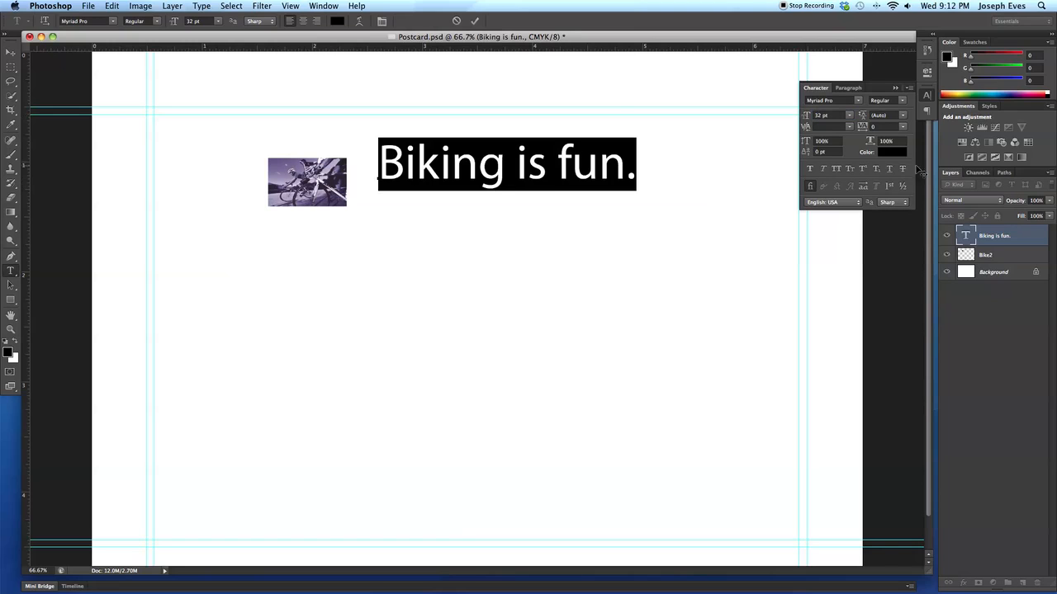
pyautogui.click(837, 169)
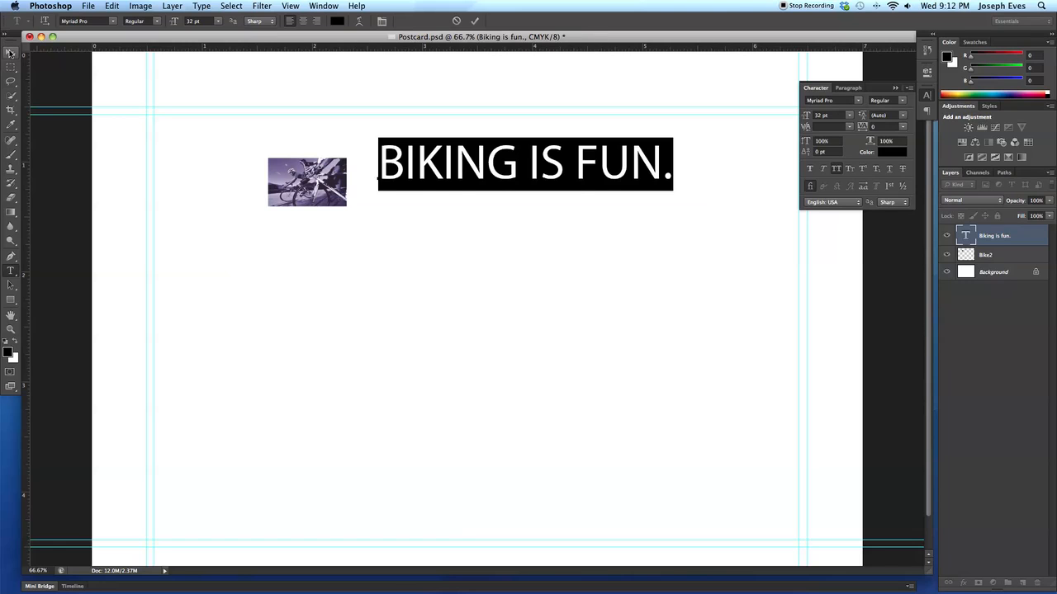
pyautogui.click(11, 52)
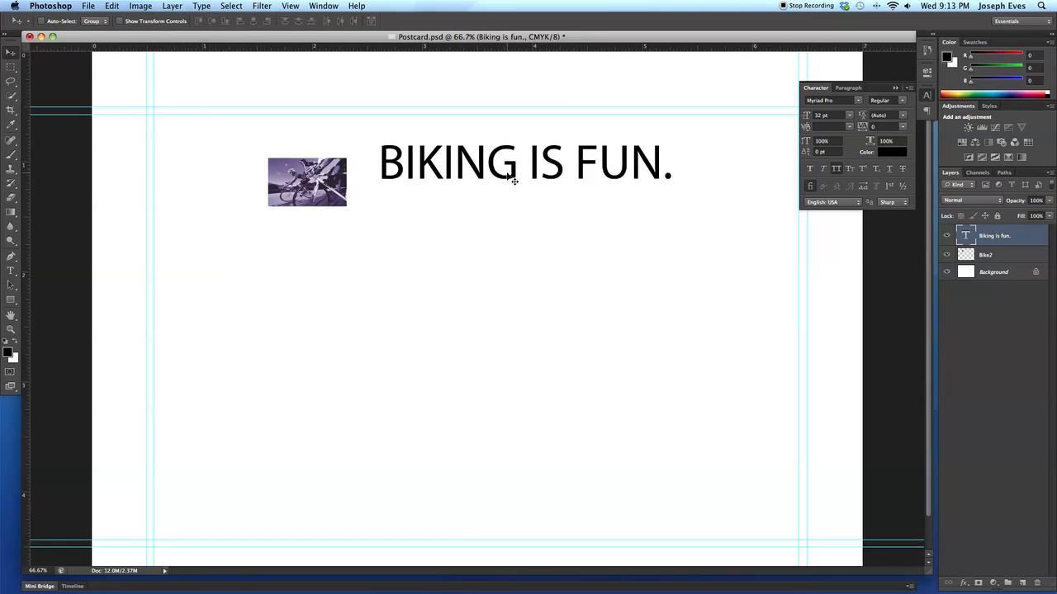
pyautogui.moveTo(511, 170); pyautogui.dragTo(500, 189)
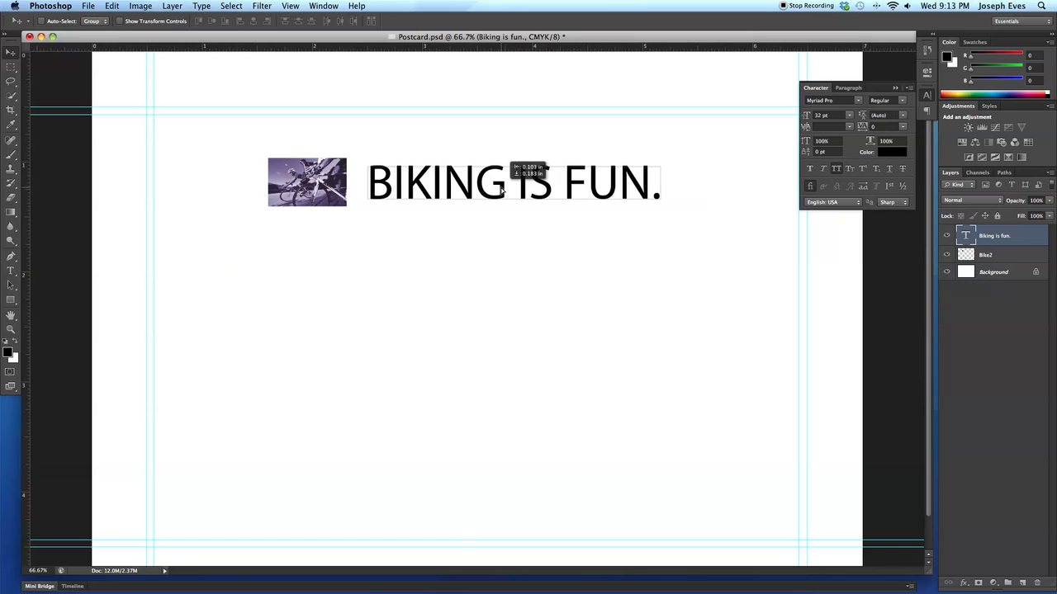
# - Shrink the Bike2 image to about the height of the text and hide the character settings
pyautogui.click(325, 187)
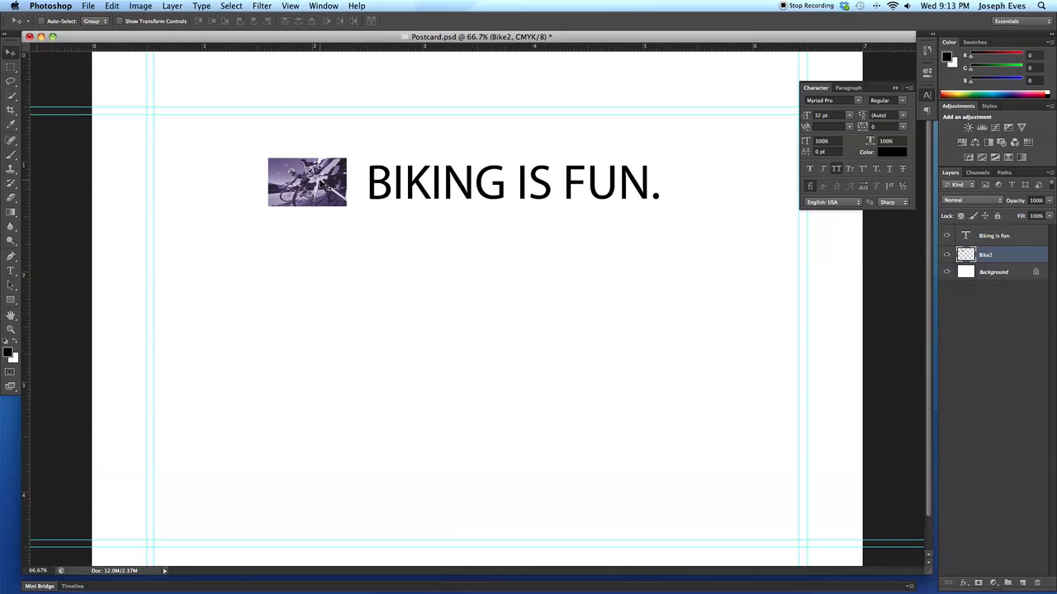
pyautogui.press('super+t')
pyautogui.moveTo(346, 156); pyautogui.dragTo(333, 196)
pyautogui.press('Return')
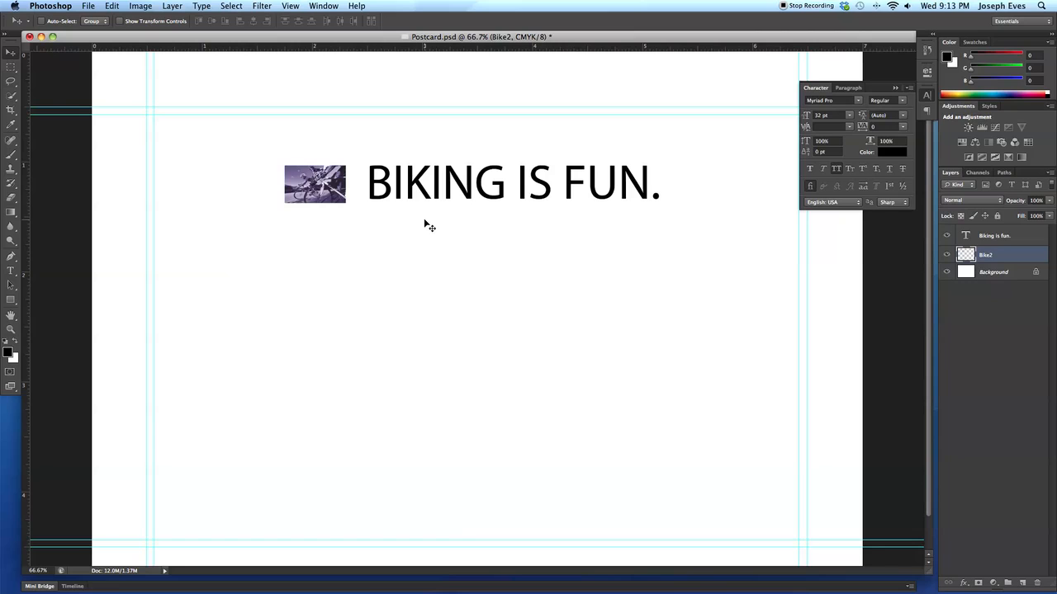
pyautogui.click(926, 96)
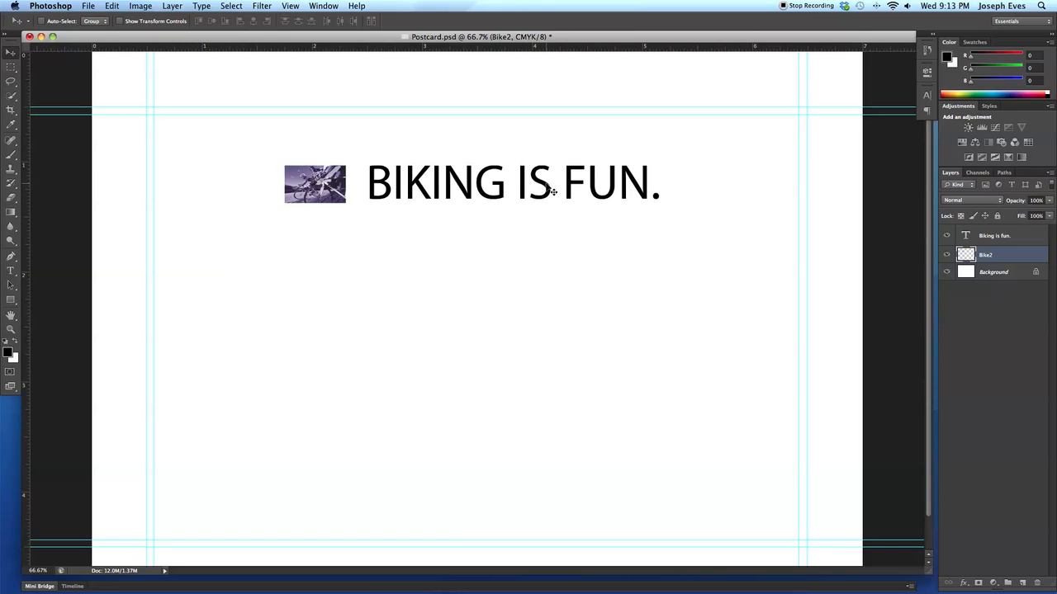
# - Move the text and then the bike image separately to the lower part of the page, lined up side by side
pyautogui.click(990, 237)
pyautogui.moveTo(624, 203); pyautogui.dragTo(623, 405)
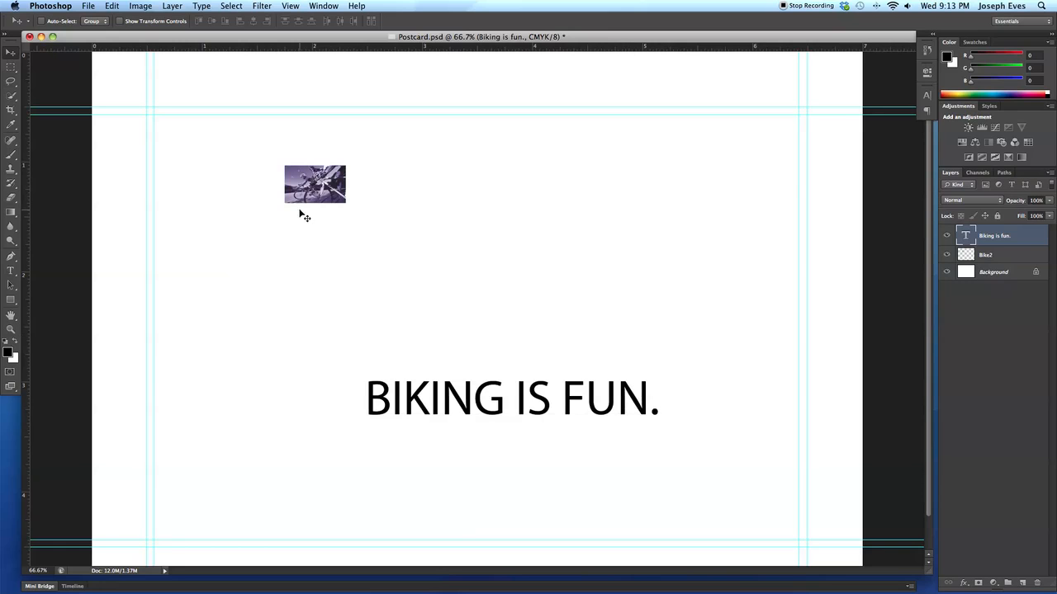
pyautogui.click(990, 256)
pyautogui.moveTo(338, 189); pyautogui.dragTo(347, 397)
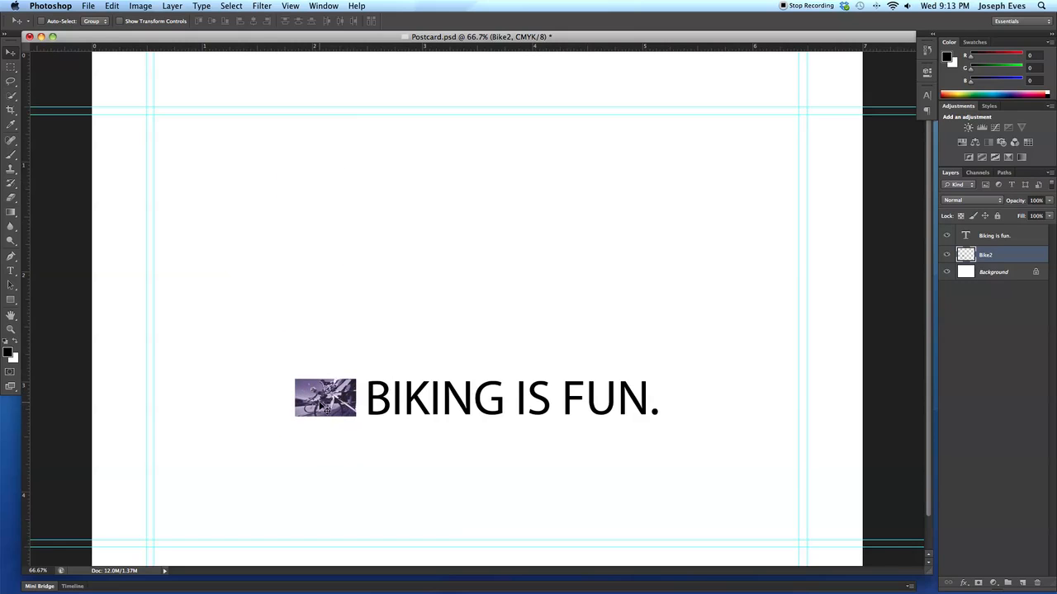
pyautogui.moveTo(336, 397); pyautogui.dragTo(339, 400)
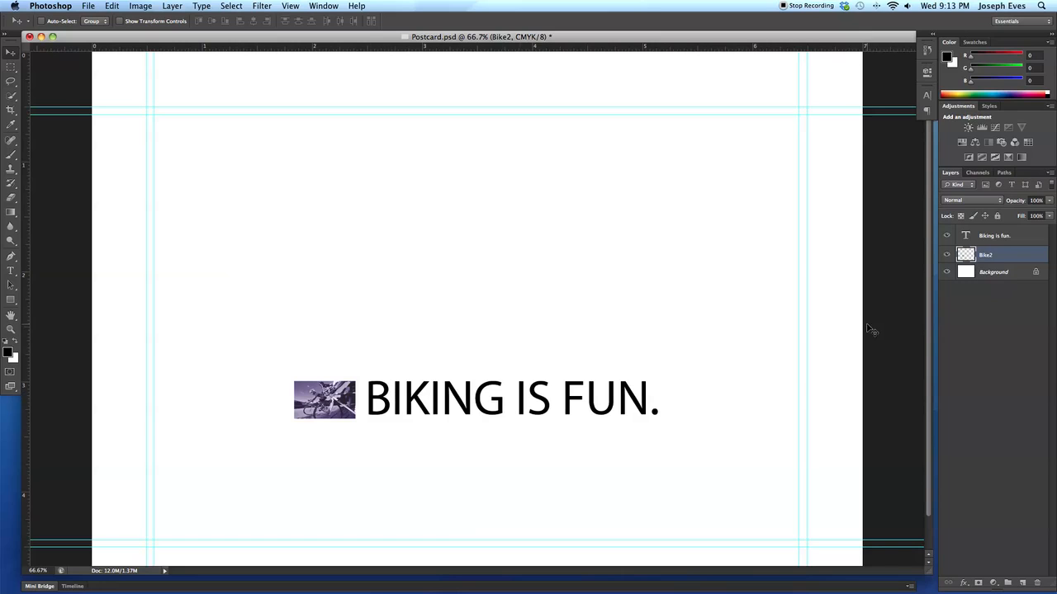
# - Link the "Biking is fun." text layer with the Bike2 layer and select each one in turn
pyautogui.keyDown('shift'); pyautogui.click(1022, 238); pyautogui.keyUp('shift')
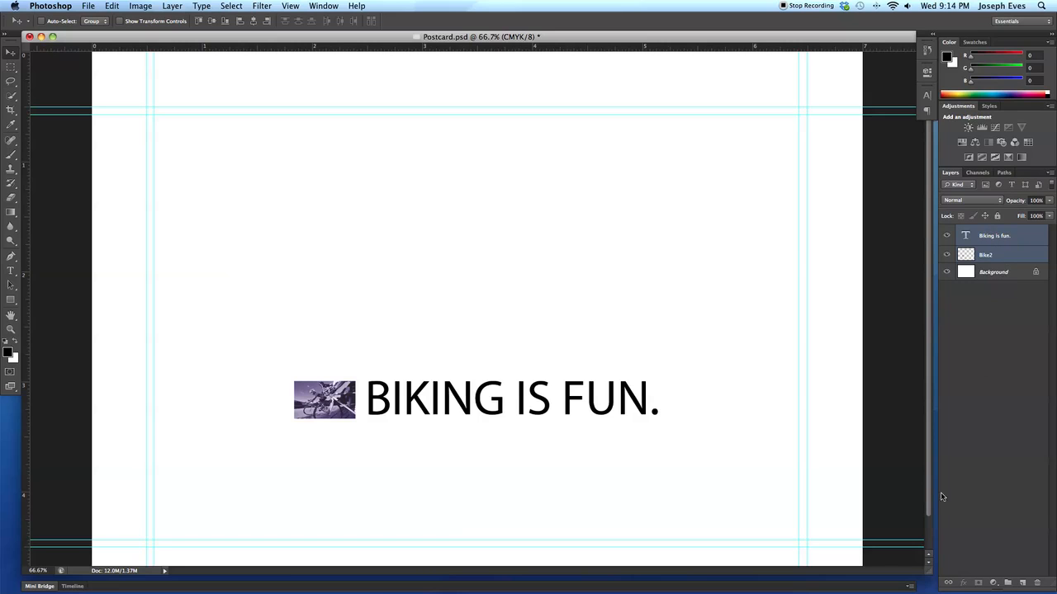
pyautogui.click(950, 583)
pyautogui.click(998, 258)
pyautogui.click(1008, 236)
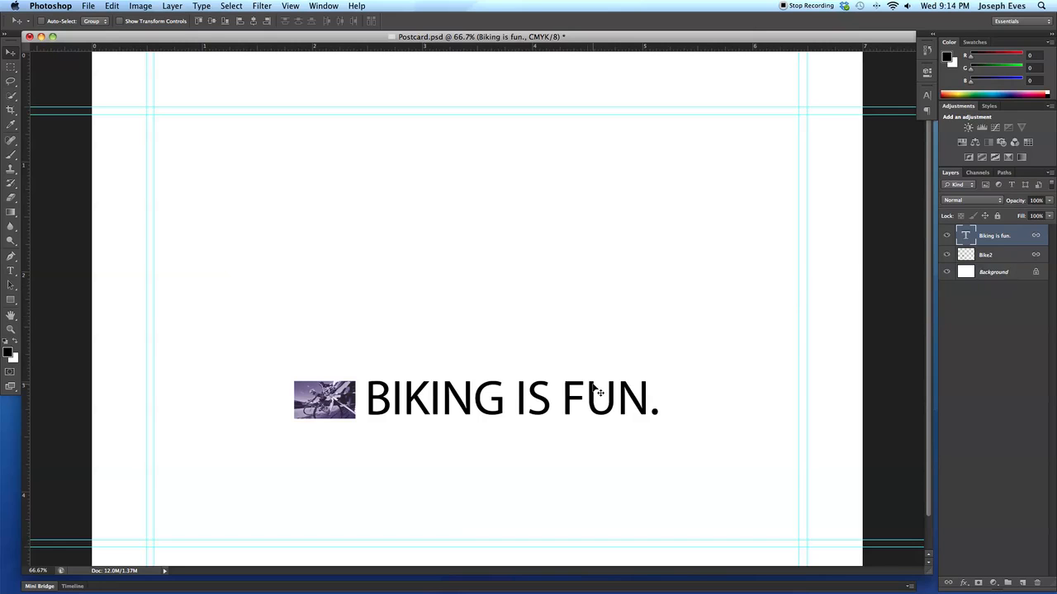
# - Move the linked image and text together up the page and duplicate the pair twice to form three stacked rows
pyautogui.moveTo(575, 397); pyautogui.dragTo(608, 279)
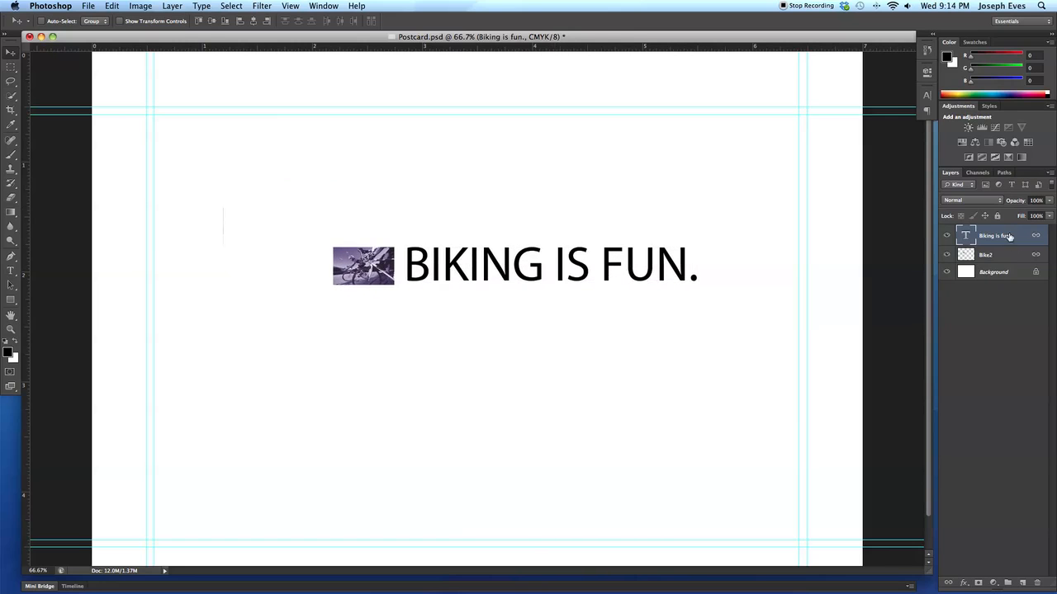
pyautogui.click(1015, 256)
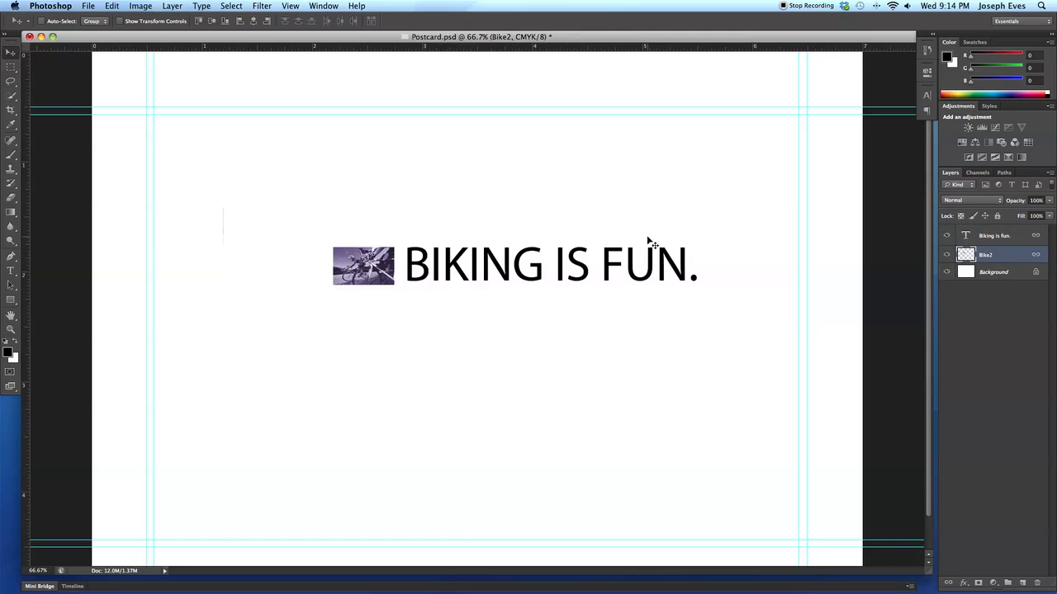
pyautogui.moveTo(612, 273); pyautogui.dragTo(560, 332)
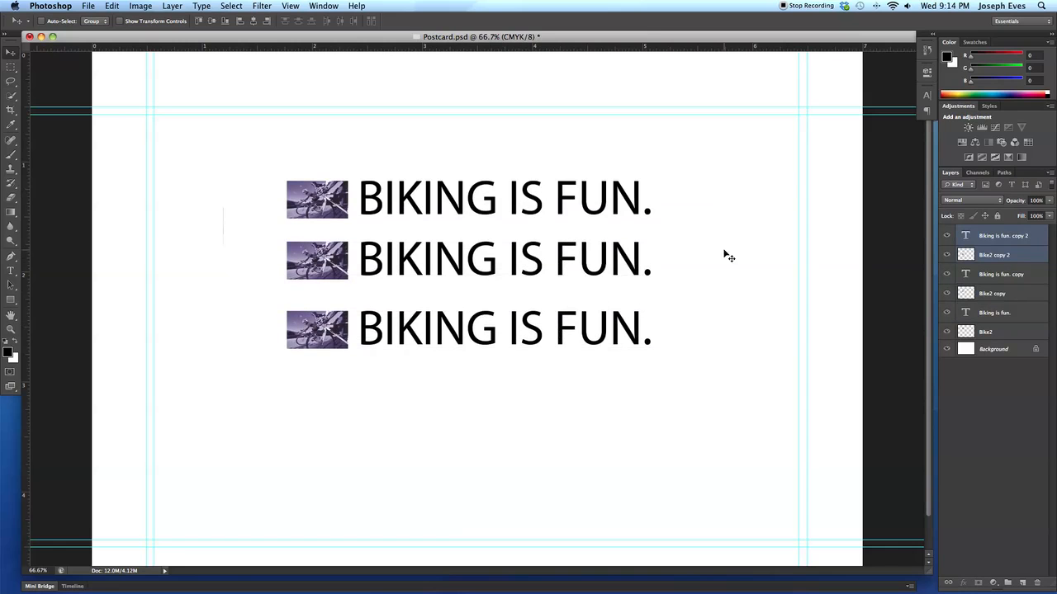
# - Try moving the middle row through its Bike2 copy layer to test the link, and undo the move
pyautogui.click(540, 266)
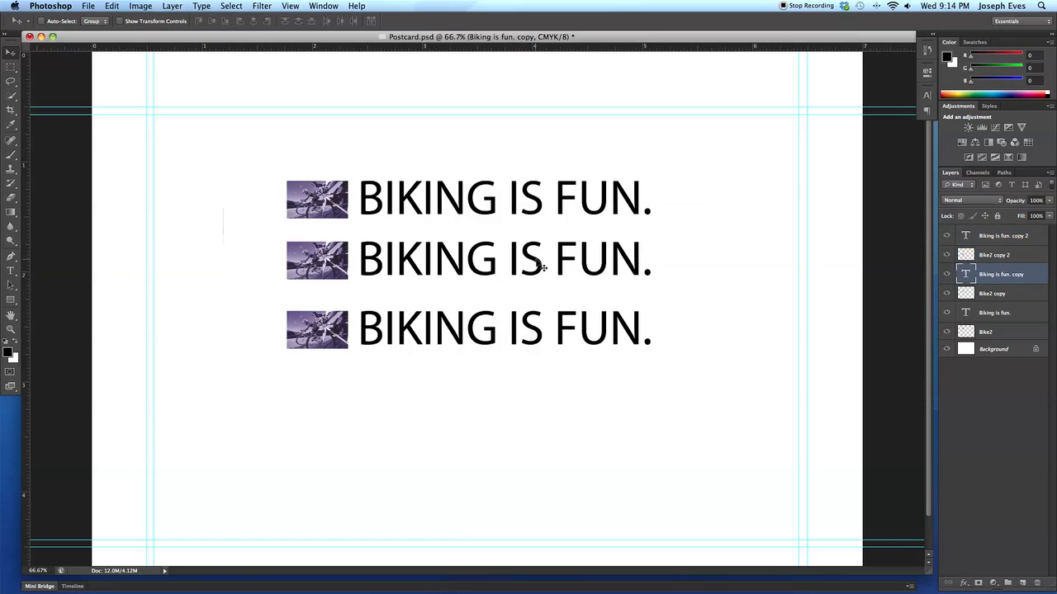
pyautogui.click(1017, 335)
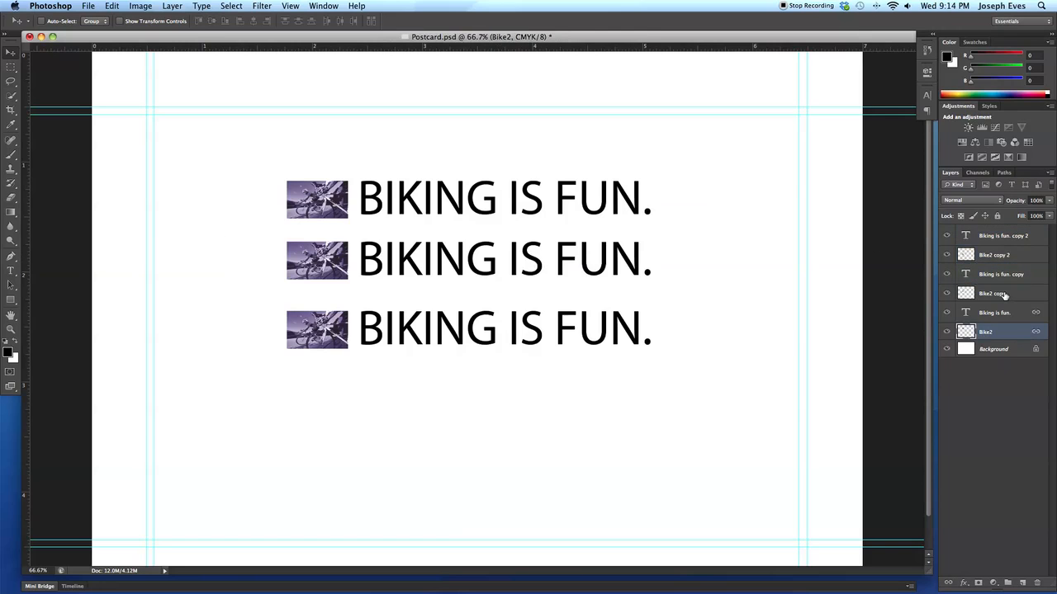
pyautogui.click(1007, 295)
pyautogui.moveTo(519, 264); pyautogui.dragTo(509, 287)
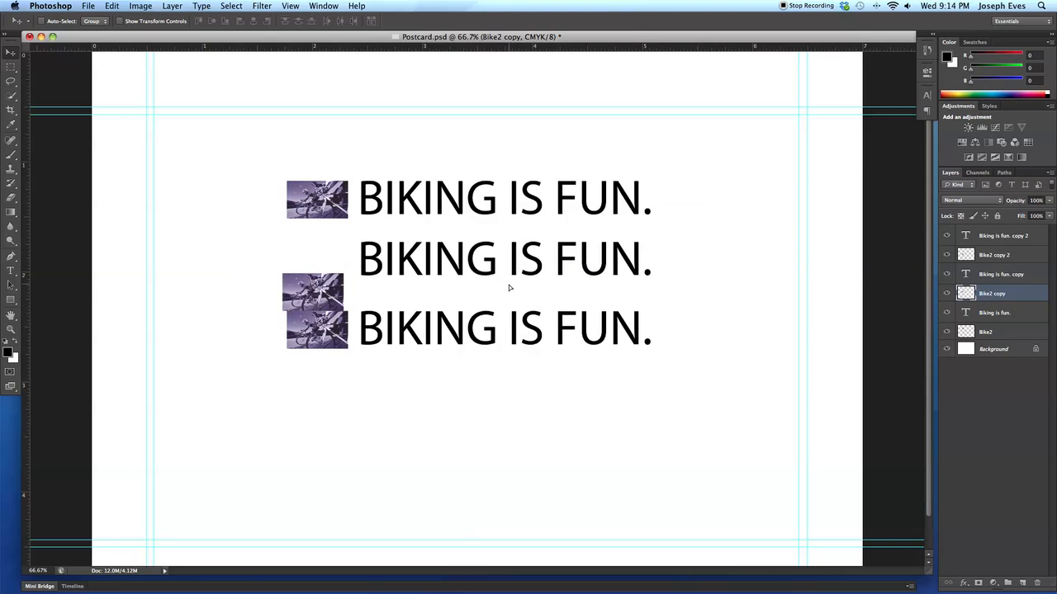
pyautogui.hotkey('ctrl', 'z')
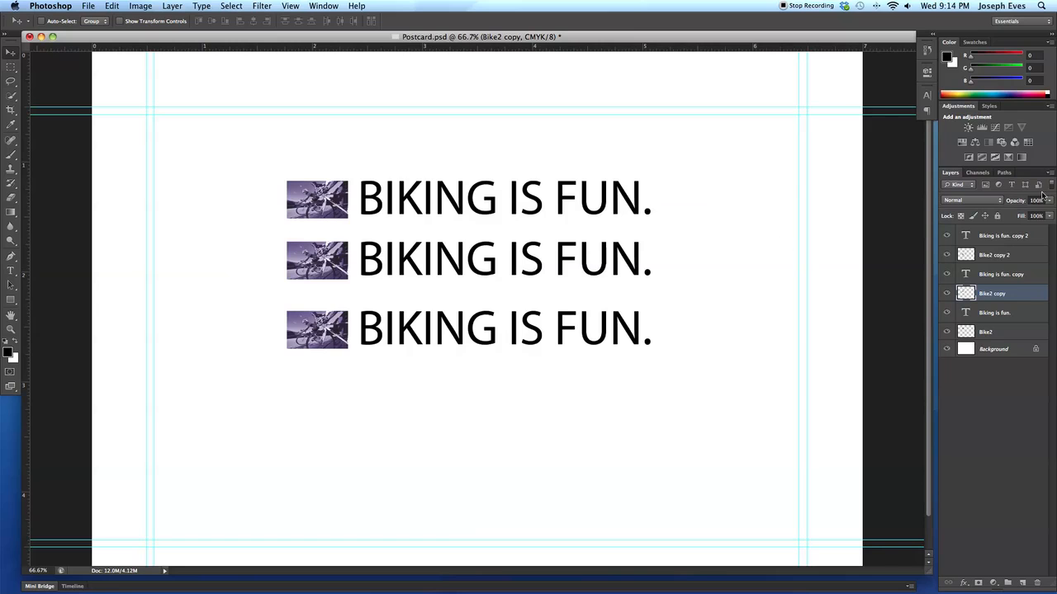
# - Link the Bike2 copy layer with the "Biking is fun. copy" text layer and move the middle row slightly down
pyautogui.click(1009, 312)
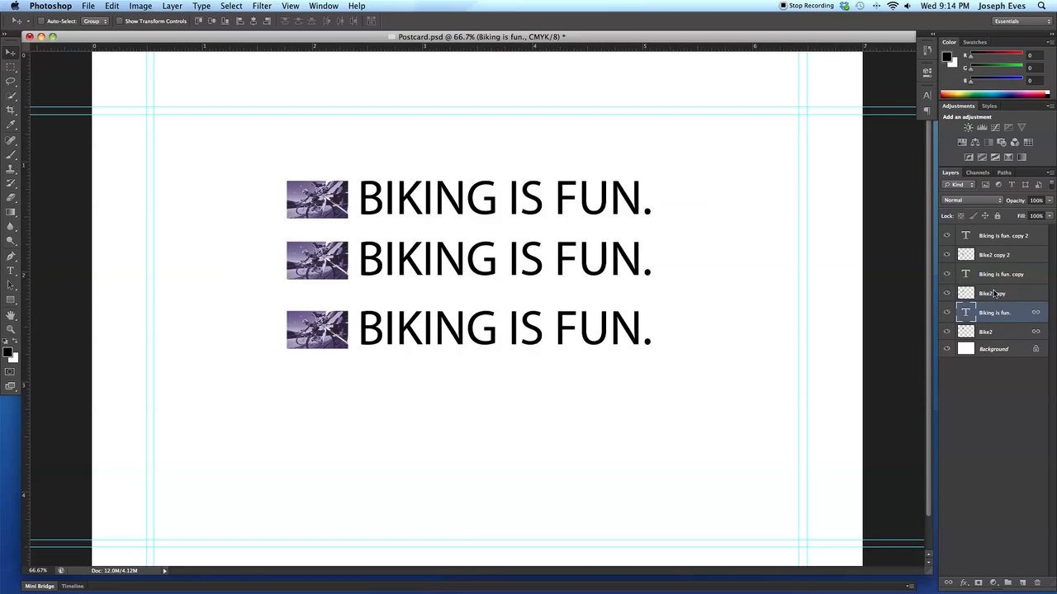
pyautogui.click(994, 294)
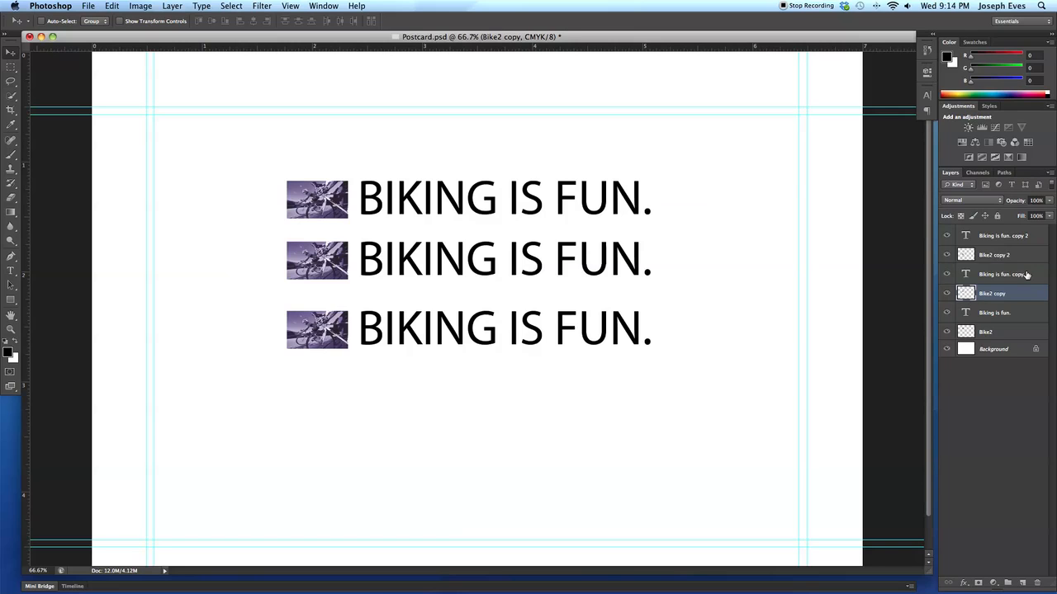
pyautogui.keyDown('shift'); pyautogui.click(1026, 274); pyautogui.keyUp('shift')
pyautogui.click(950, 583)
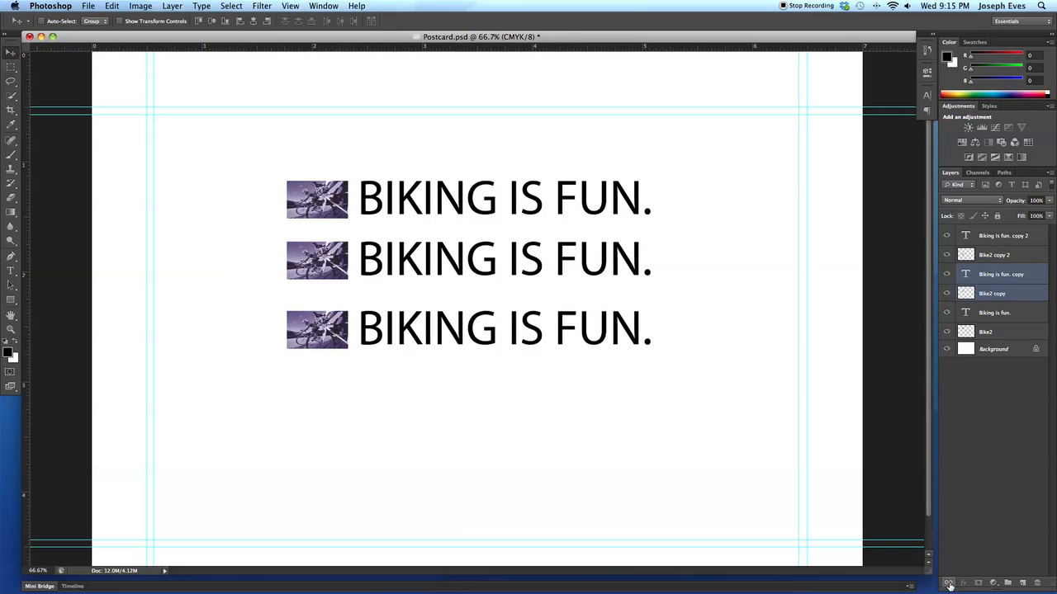
pyautogui.moveTo(403, 259)
pyautogui.mouseDown()
pyautogui.moveTo(403, 278)
pyautogui.moveTo(398, 262)
pyautogui.mouseUp()
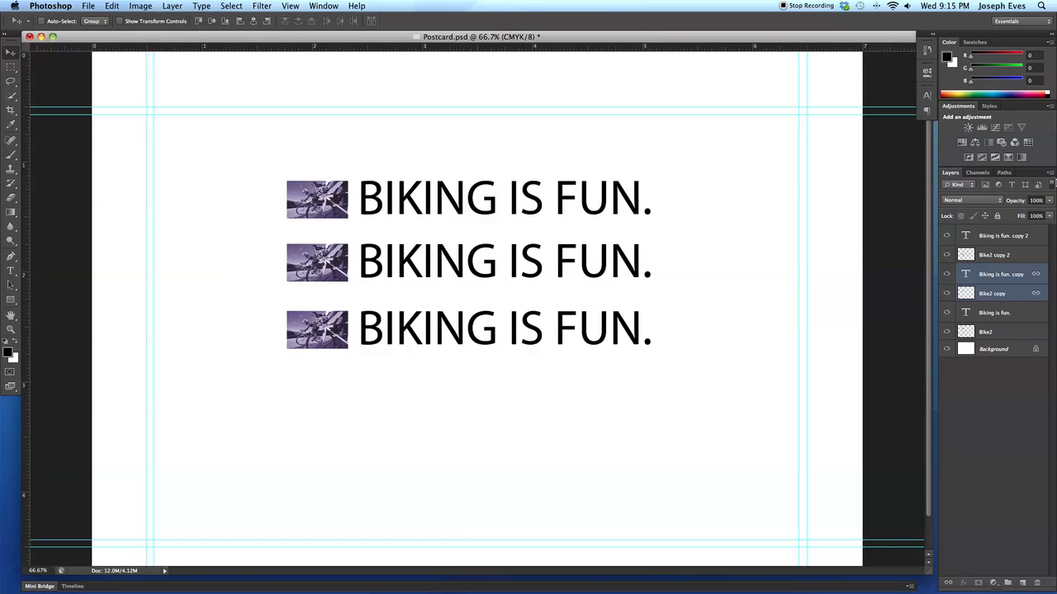
# - Link the Bike2 copy 2 layer with the "Biking is fun. copy 2" text layer and move the bottom row slightly down
pyautogui.click(1021, 256)
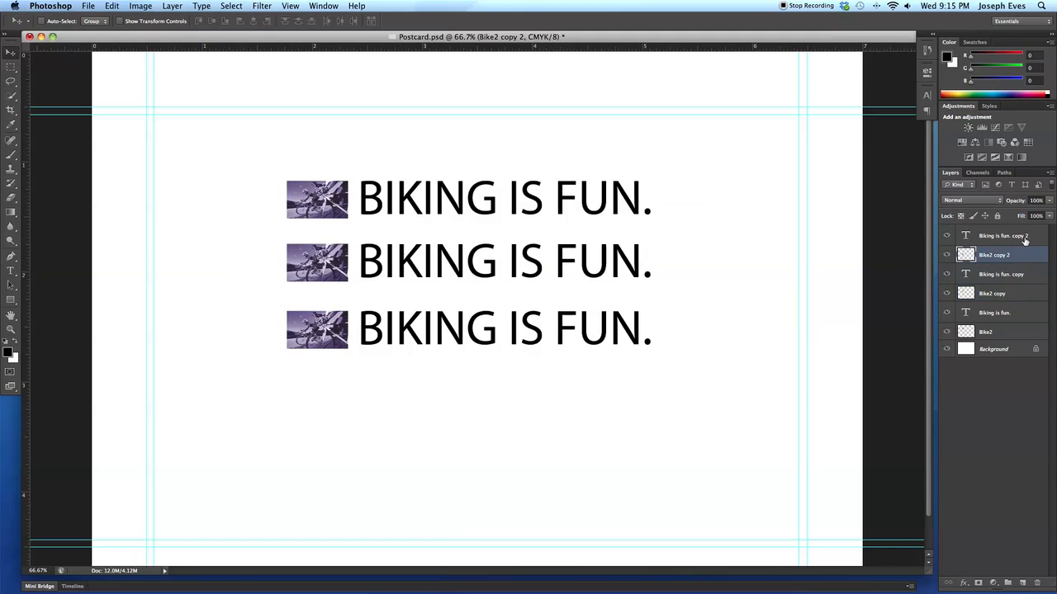
pyautogui.keyDown('shift'); pyautogui.click(1022, 237); pyautogui.keyUp('shift')
pyautogui.click(949, 582)
pyautogui.moveTo(505, 195); pyautogui.dragTo(500, 196)
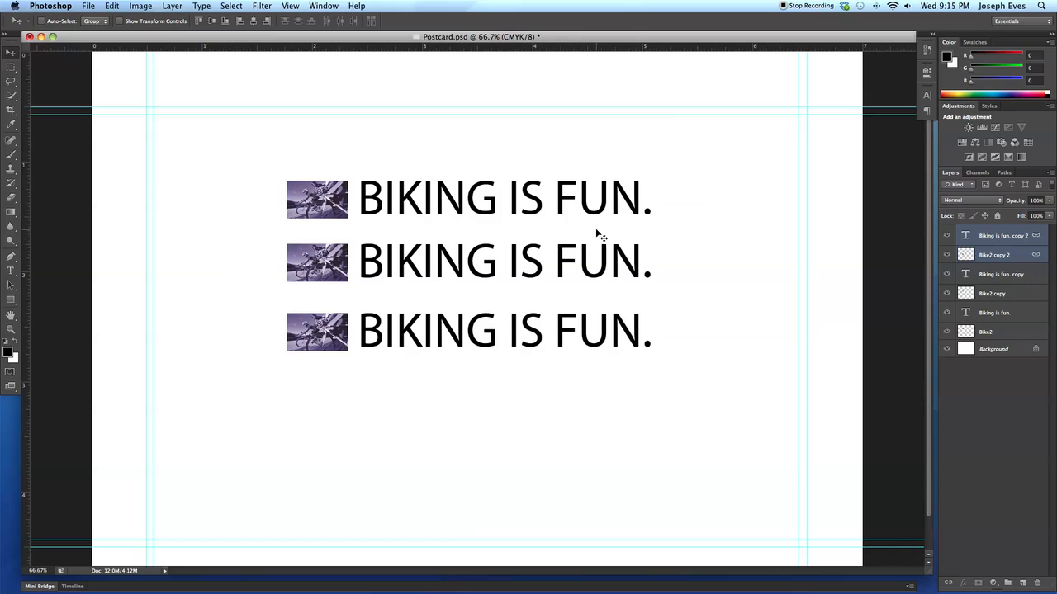
# - Select all six bike and text layers, from "Biking is fun. copy 2" down to Bike2, and link them together
pyautogui.click(1020, 240)
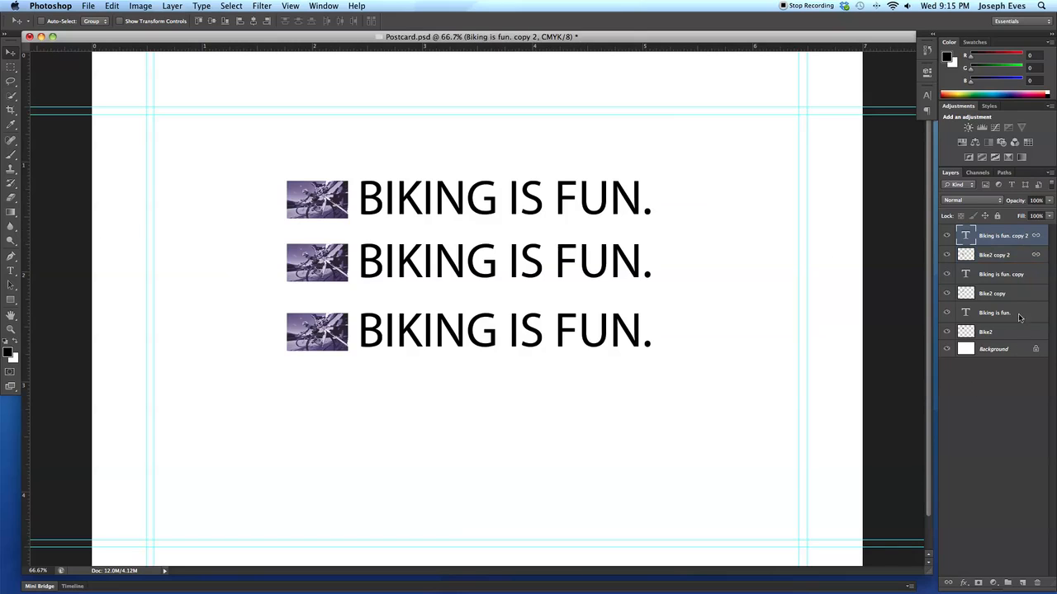
pyautogui.keyDown('shift'); pyautogui.click(1002, 332); pyautogui.keyUp('shift')
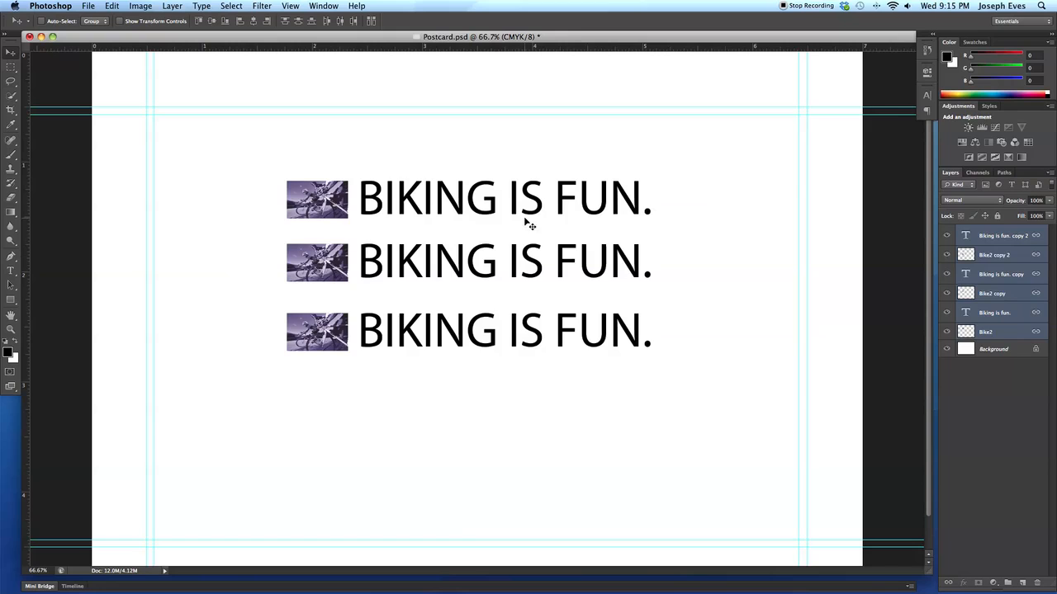
pyautogui.click(948, 583)
pyautogui.click(948, 583)
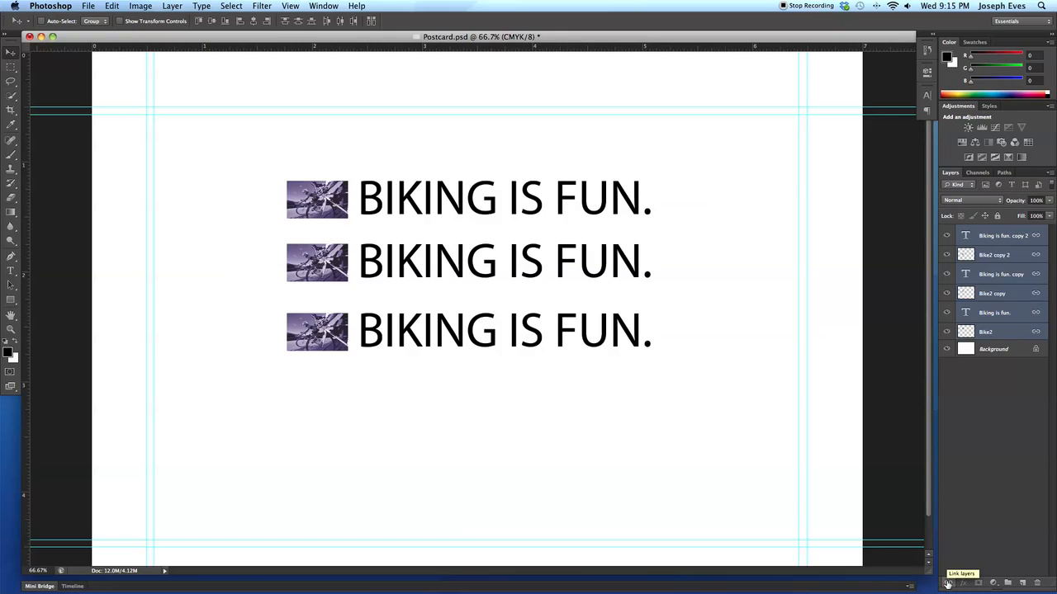
# - Move the three linked rows around the page as one unit, leaving them slightly right of the page centre
pyautogui.moveTo(603, 320); pyautogui.dragTo(571, 258)
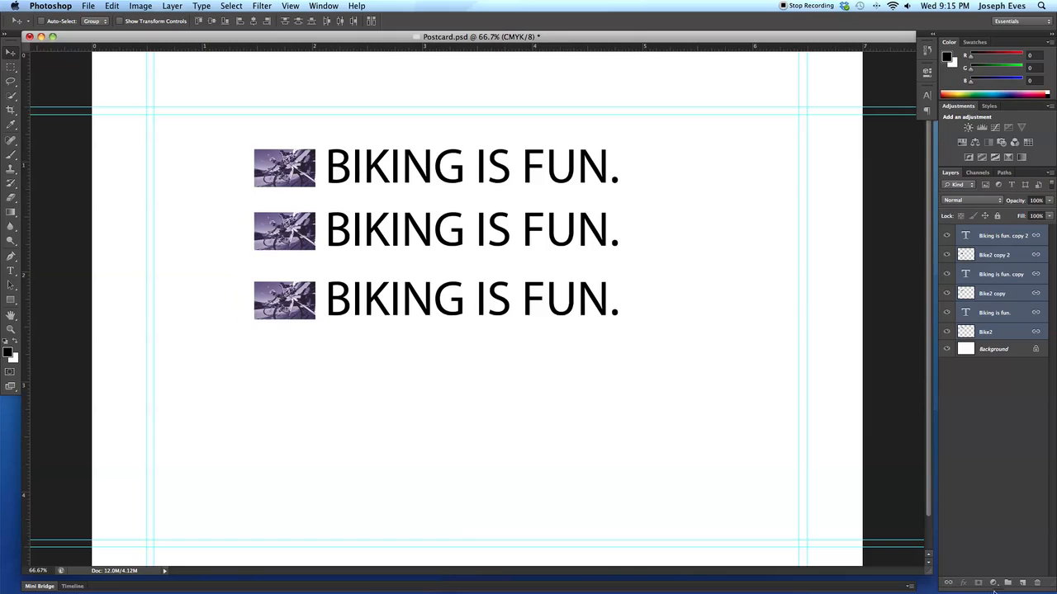
pyautogui.click(948, 584)
pyautogui.moveTo(294, 158); pyautogui.dragTo(314, 186)
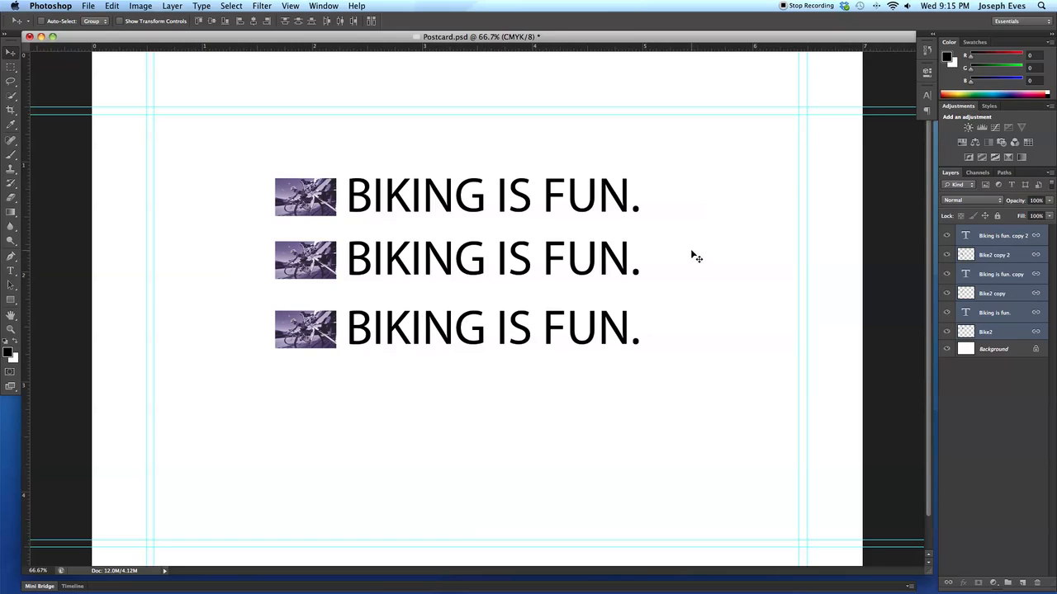
pyautogui.moveTo(607, 260); pyautogui.dragTo(608, 278)
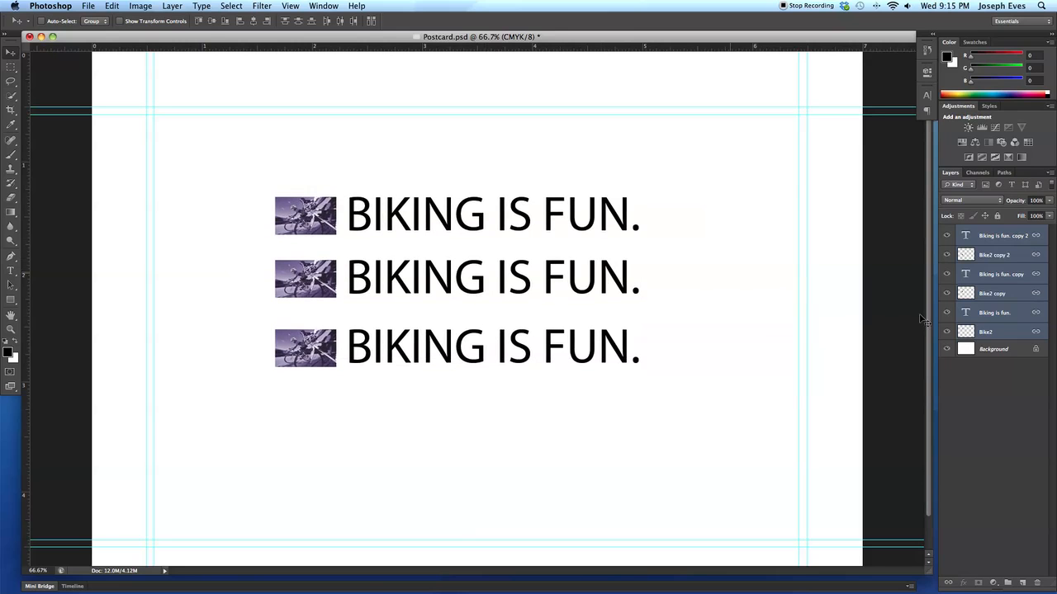
pyautogui.moveTo(527, 237); pyautogui.dragTo(611, 327)
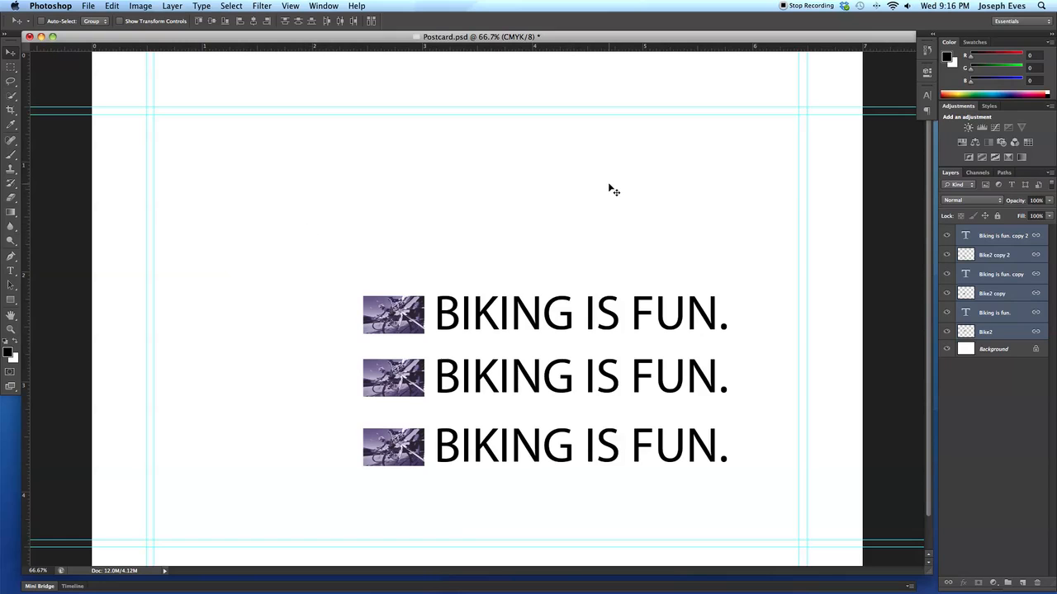
pyautogui.moveTo(532, 322); pyautogui.dragTo(498, 271)
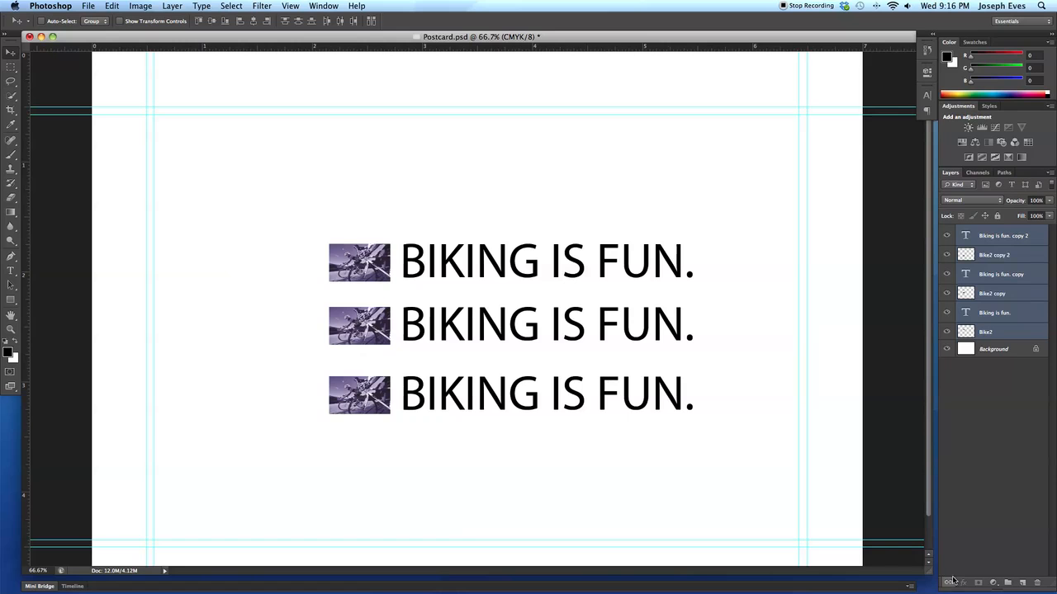
# - Unlink the six layers and move only the "Biking is fun." text of the top row up, away from its bike image
pyautogui.click(994, 312)
pyautogui.moveTo(554, 333); pyautogui.dragTo(560, 301)
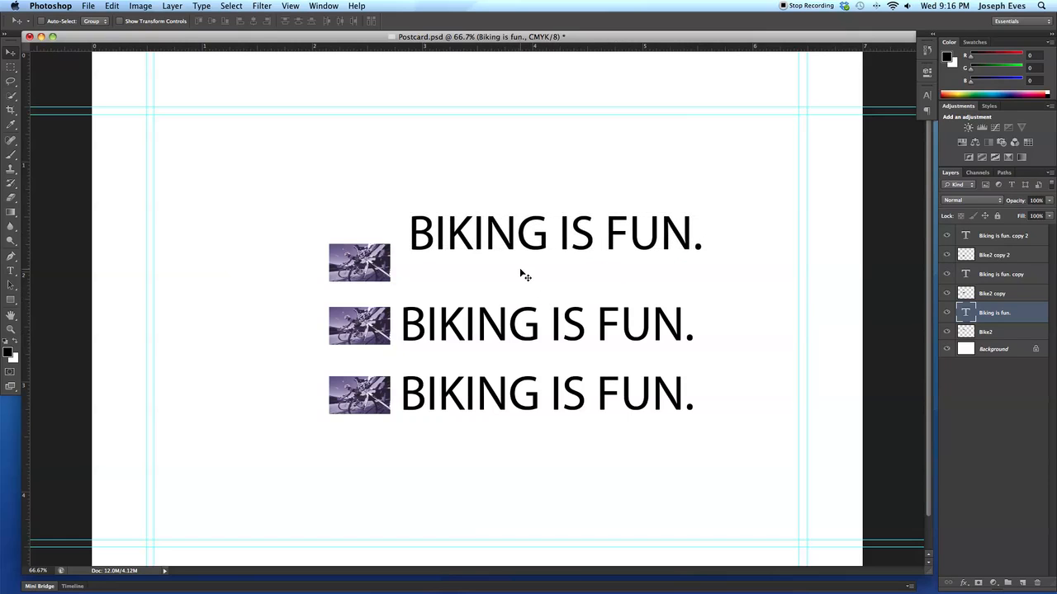